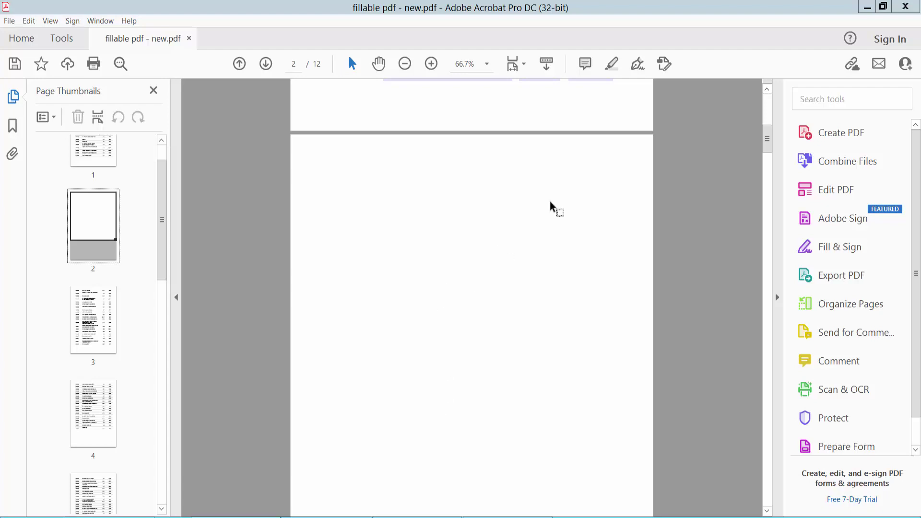
- Switch Acrobat into Prepare Form mode from the Tools collection
left_click(409, 261)
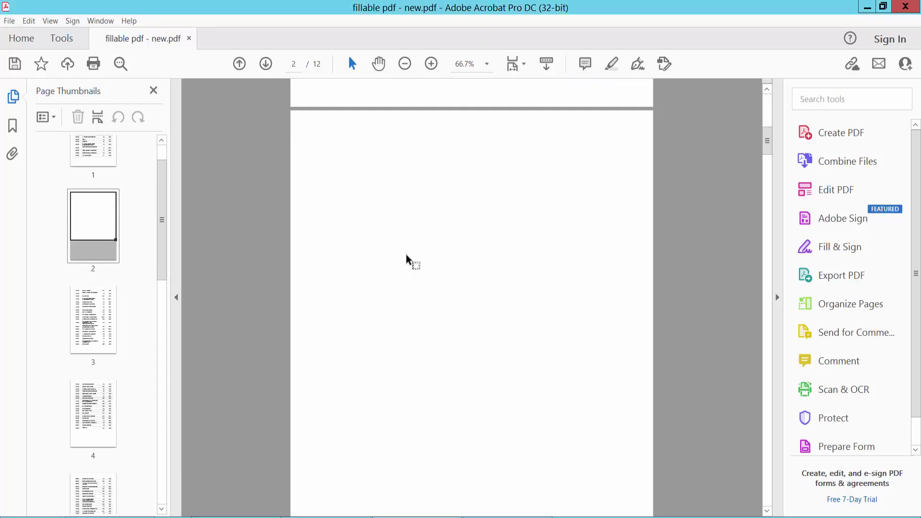
left_click(63, 39)
scroll(321, 228, "down", 2)
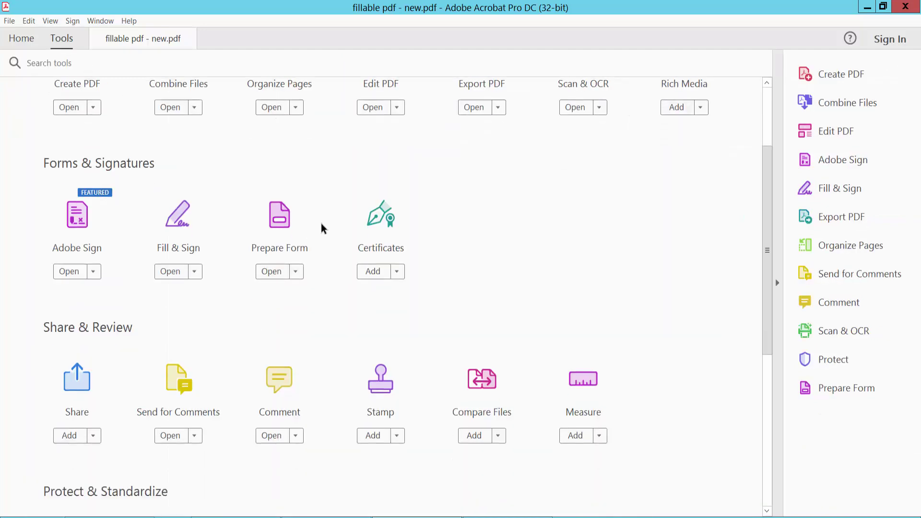
scroll(321, 229, "up", 3)
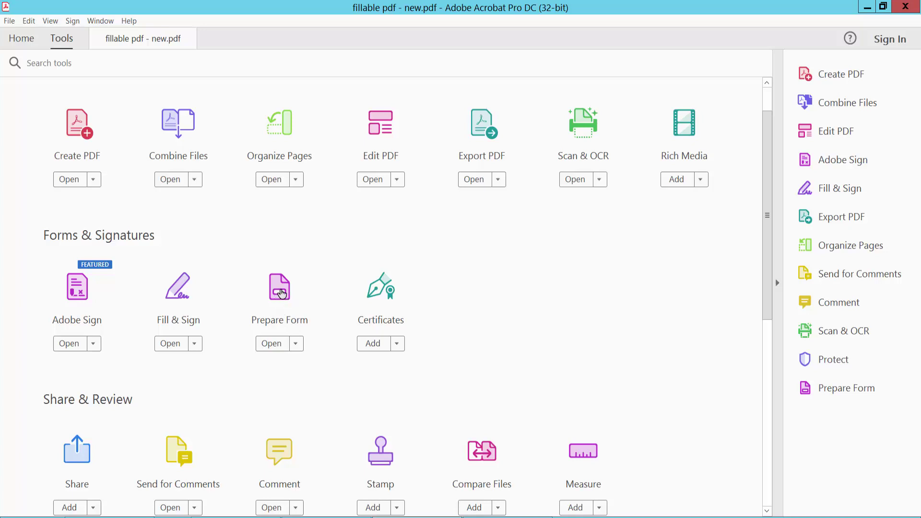
left_click(281, 292)
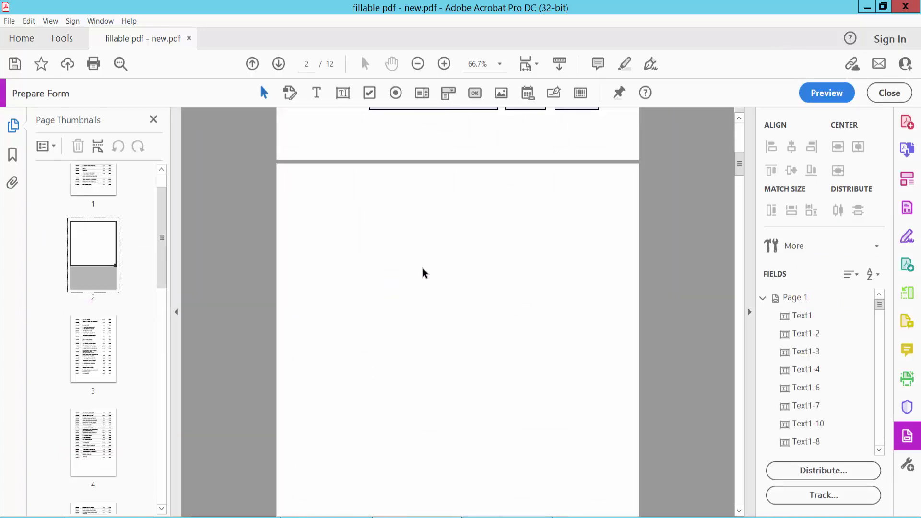
- Draw text fields Text2, Text3 and Text4 of differing sizes on page 2
left_click(343, 99)
left_click_drag(322, 209, 474, 246)
left_click(488, 269)
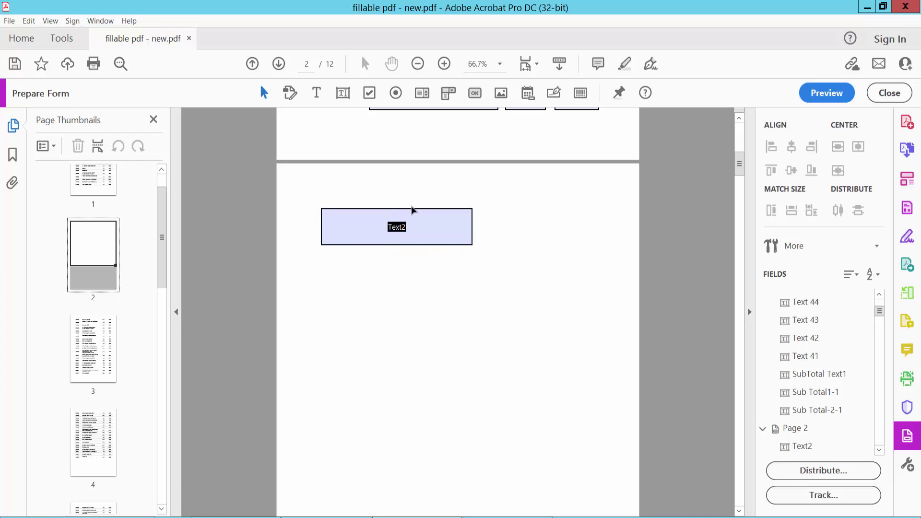
left_click(342, 95)
left_click_drag(367, 284, 549, 321)
scroll(539, 245, "down", 1)
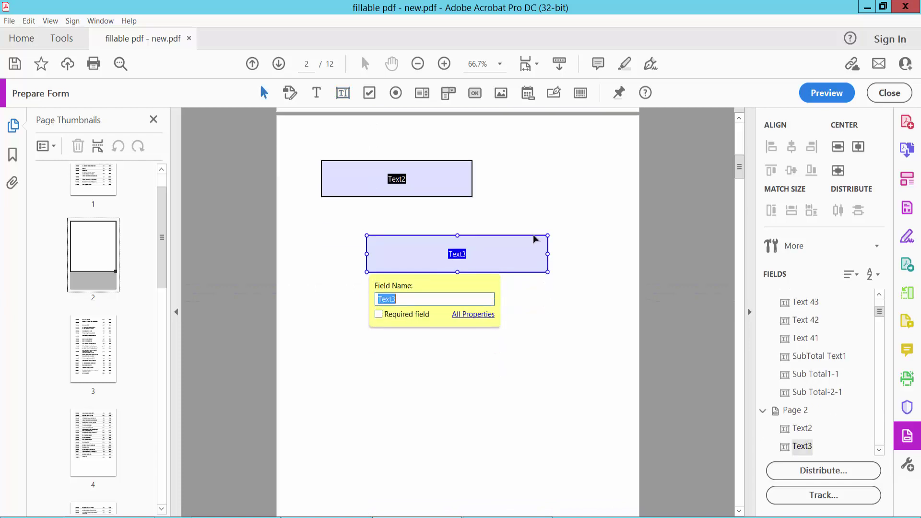
left_click(343, 93)
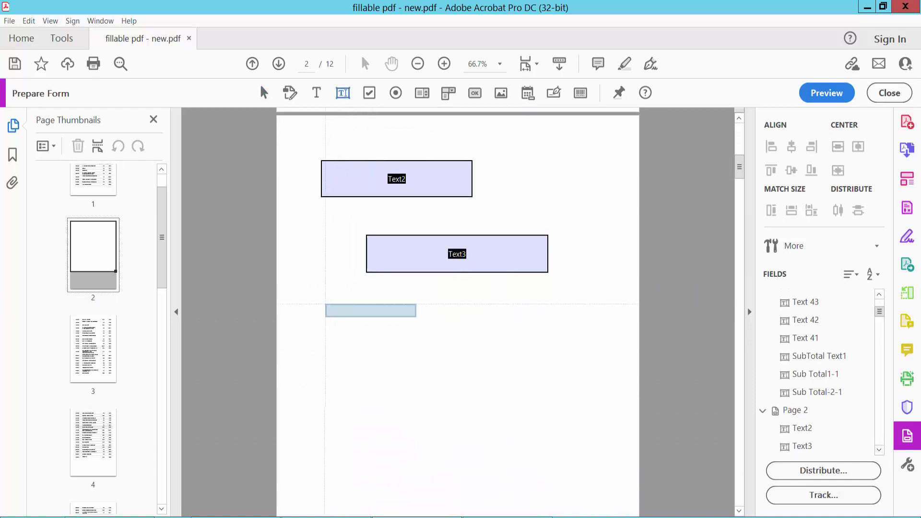
mouse_move(321, 305)
left_mouse_down()
mouse_move(444, 359)
mouse_move(487, 347)
left_mouse_up()
- Leave the text field tool and toggle Text3's selection on and off
key("Escape")
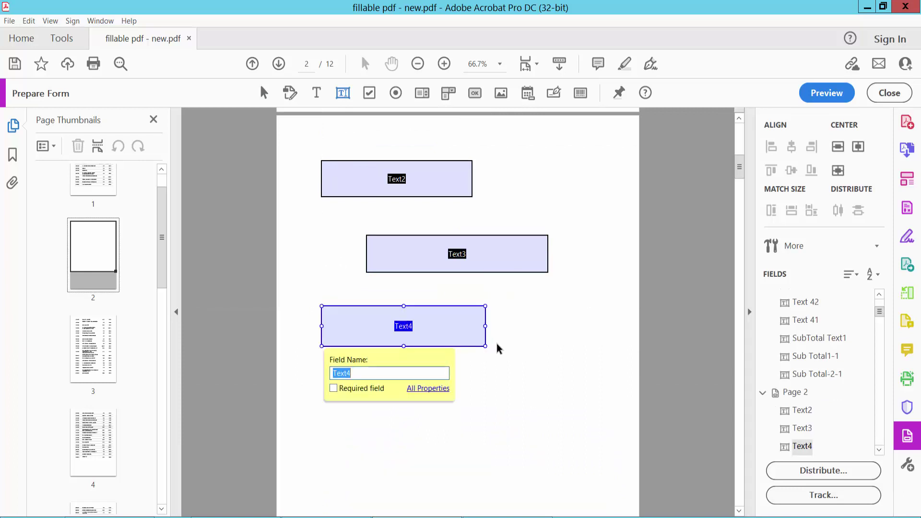
left_click(472, 255, "shift")
left_click(472, 255, "ctrl")
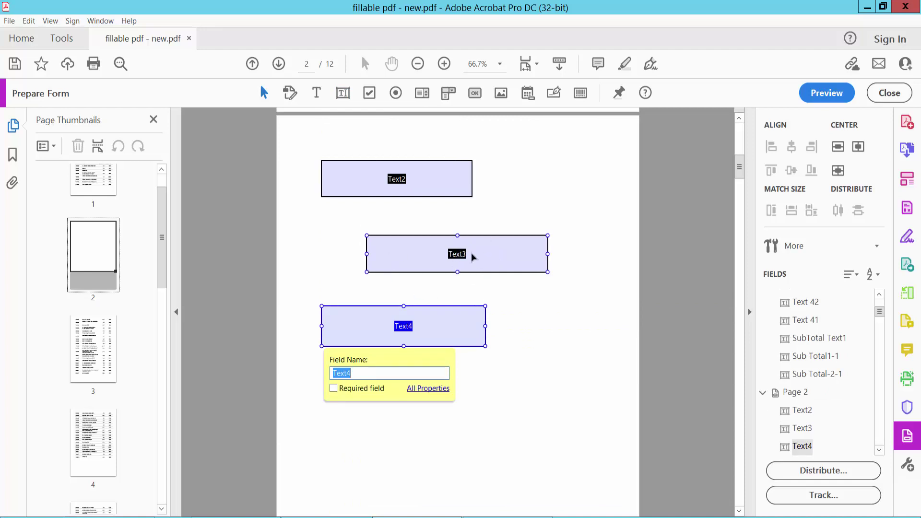
- Marquee-select Text2, Text3 and Text4 and match their height and width to Text2
left_click(262, 88)
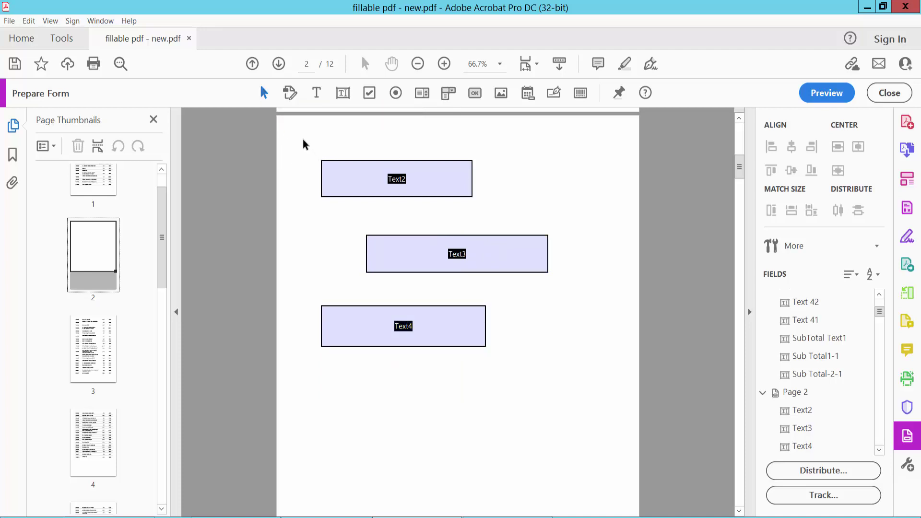
left_click_drag(303, 139, 561, 373)
right_click(408, 184)
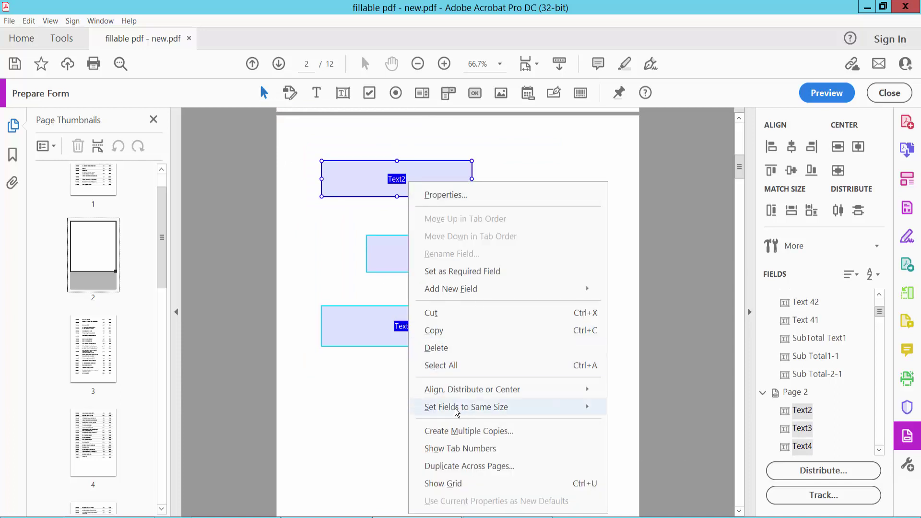
mouse_move(466, 407)
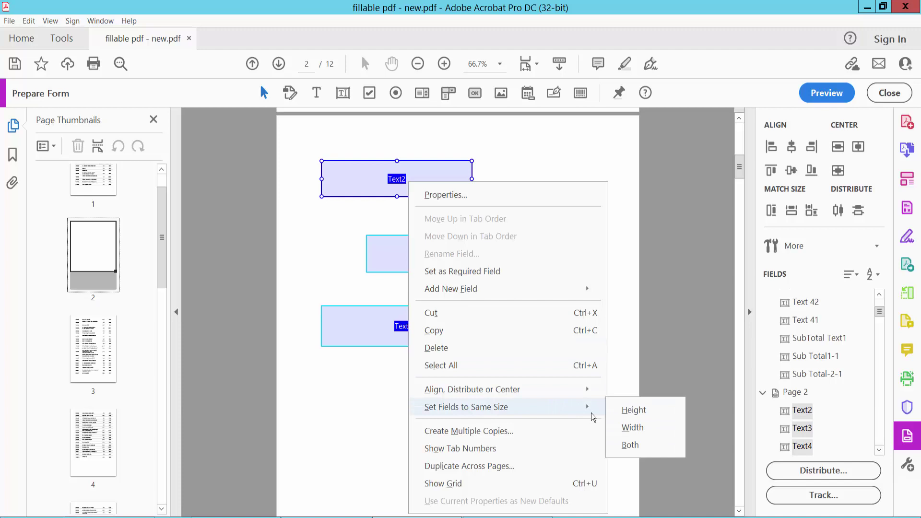
left_click(634, 412)
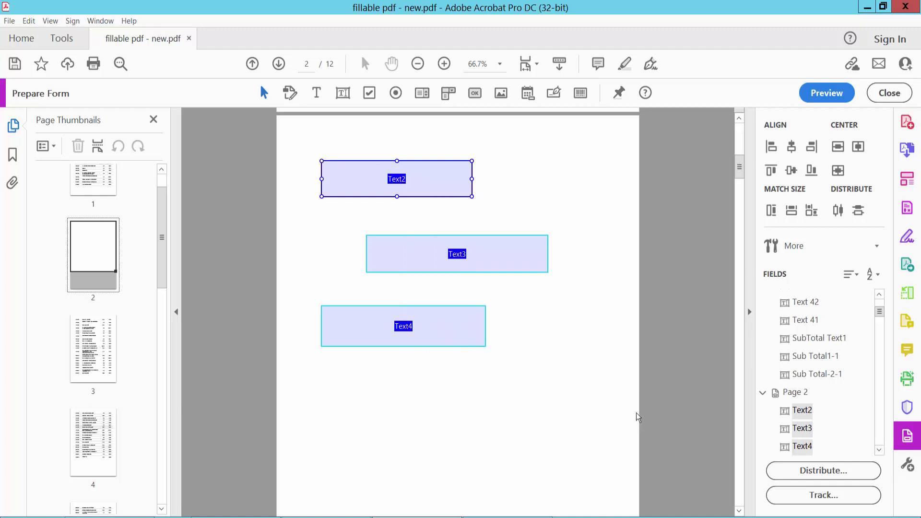
right_click(370, 170)
mouse_move(426, 394)
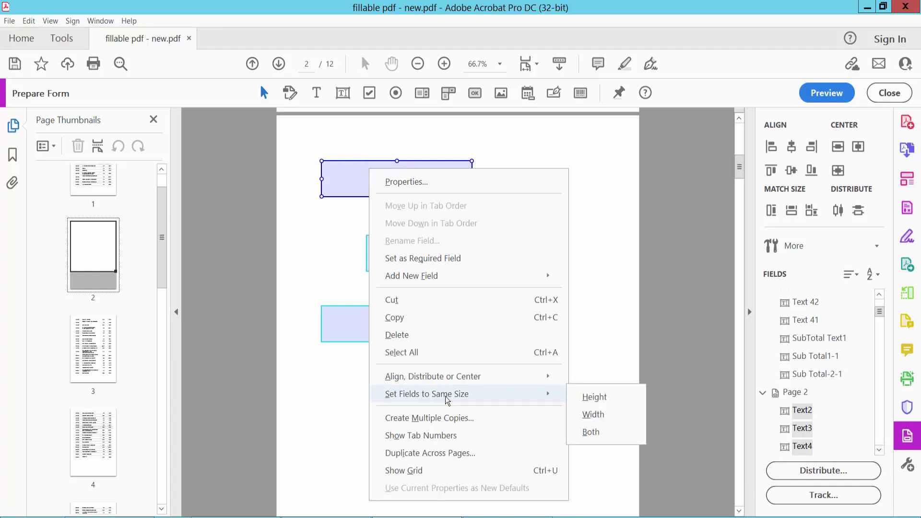
left_click(598, 419)
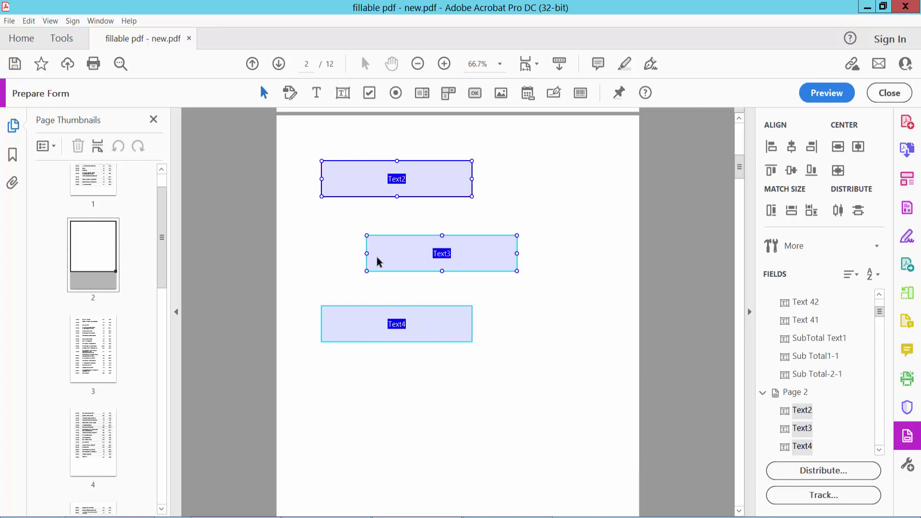
- Left-align the three reselected fields and center them vertically and horizontally on page 2
left_click(377, 257, "ctrl")
left_click_drag(305, 154, 519, 347)
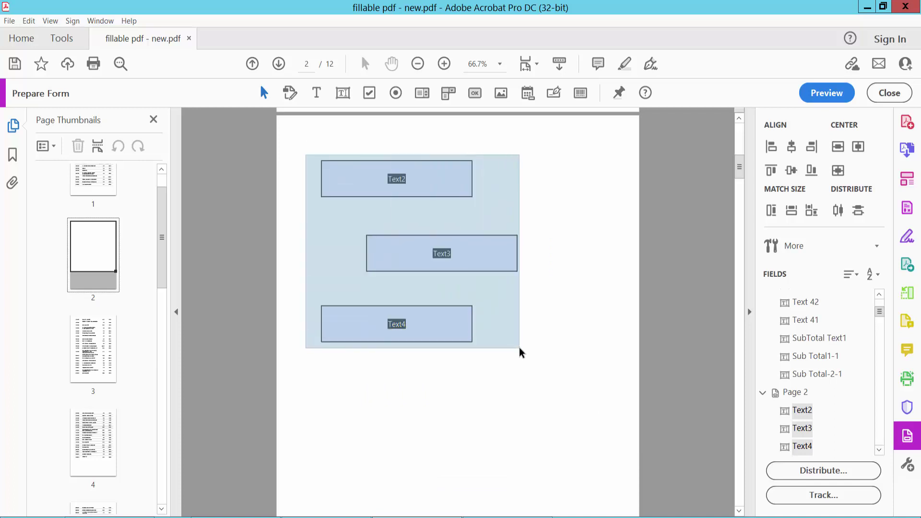
left_click(795, 148)
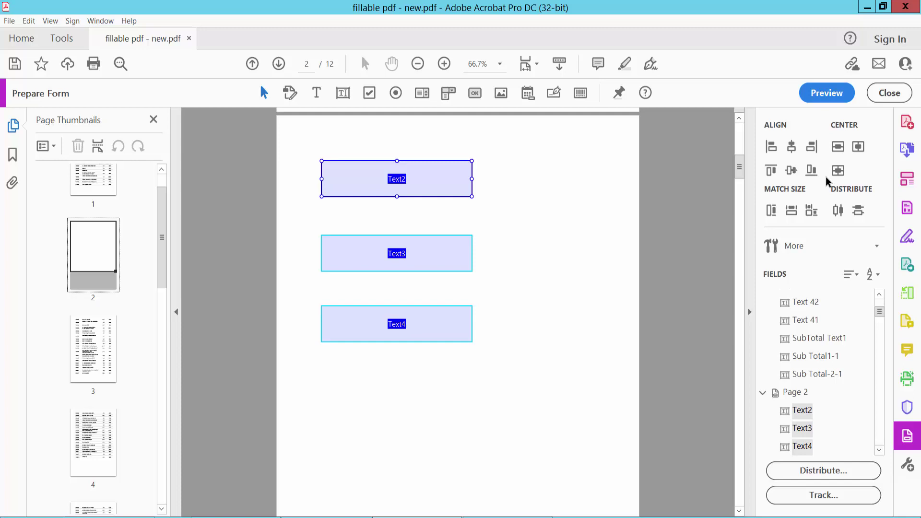
left_click(839, 148)
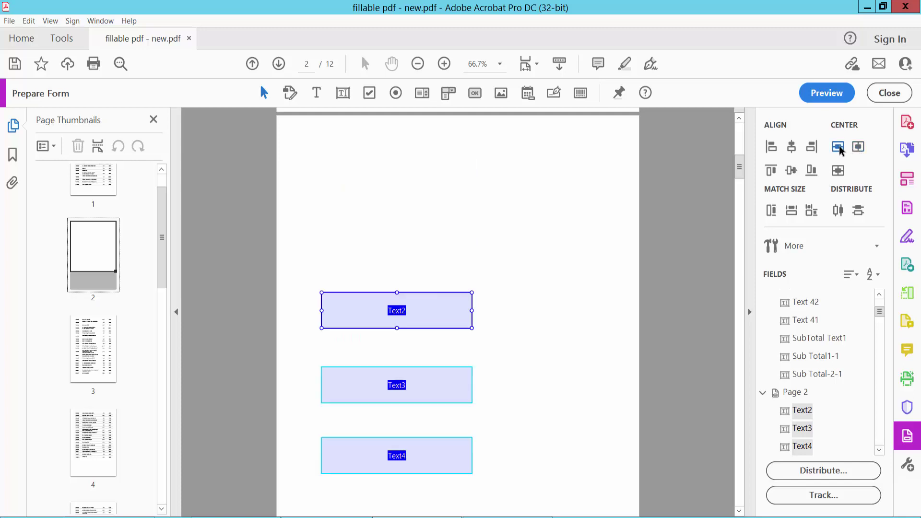
scroll(727, 188, "down", 1)
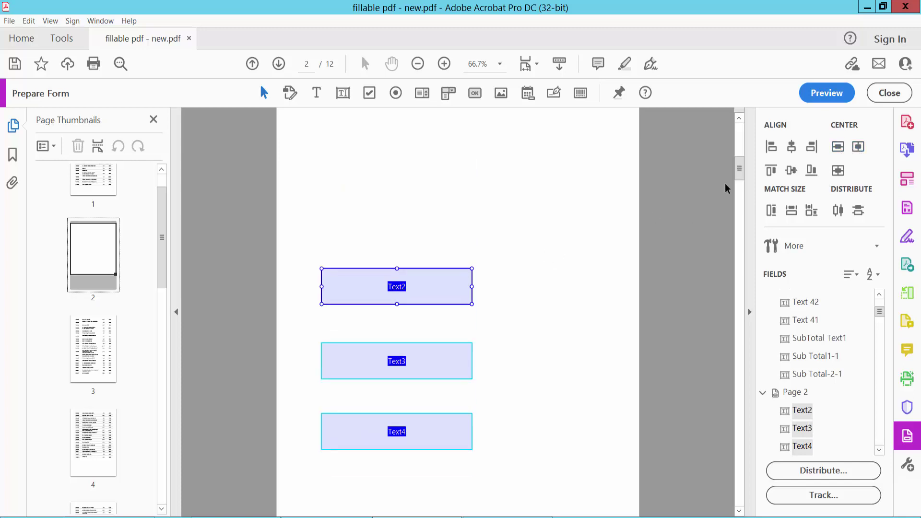
left_click(838, 169)
scroll(532, 288, "down", 3)
- Check Text2, Text3 and Text4 individually, then deselect all fields
left_click(448, 252)
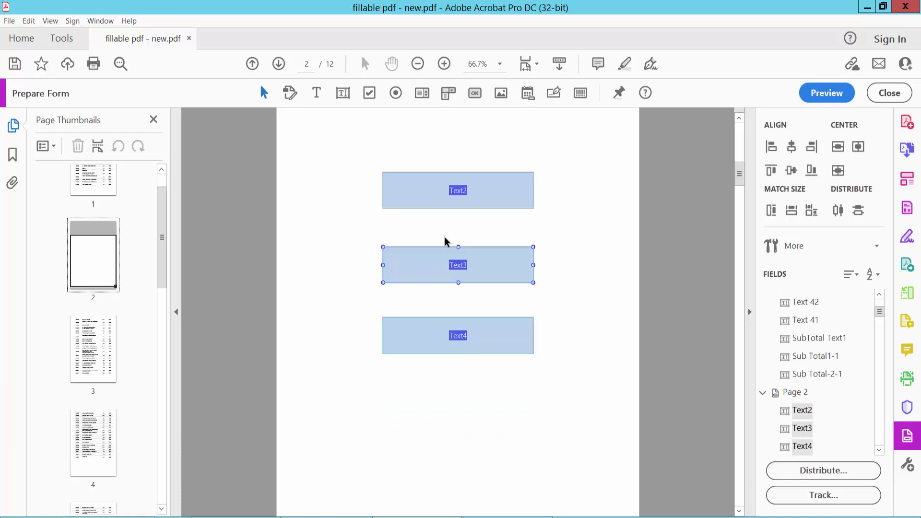
left_click(447, 193)
left_click(514, 265)
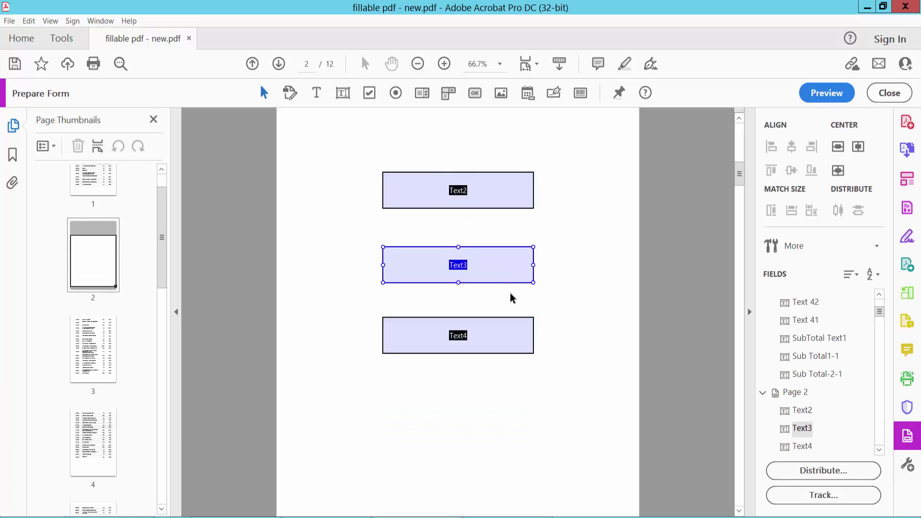
left_click(515, 327)
left_click(569, 291)
scroll(570, 292, "down", 2)
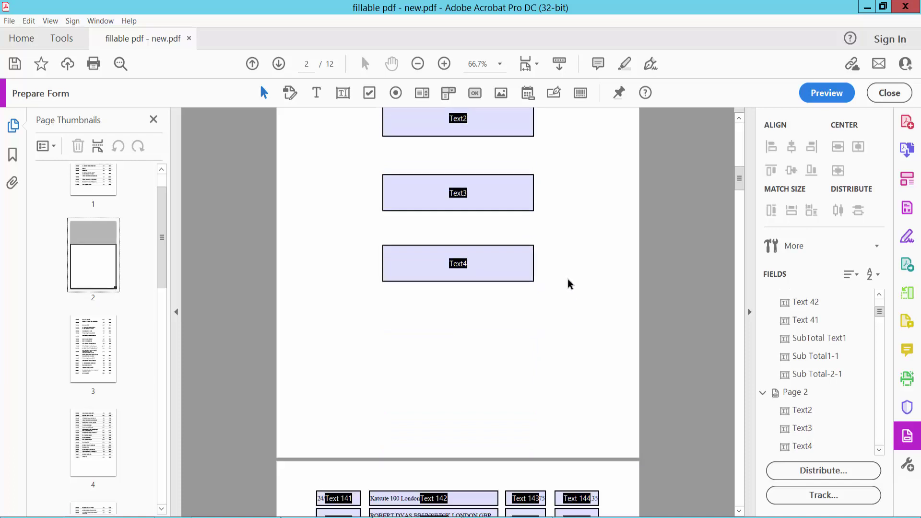
scroll(568, 284, "up", 2)
scroll(567, 284, "up", 5)
scroll(504, 259, "up", 2)
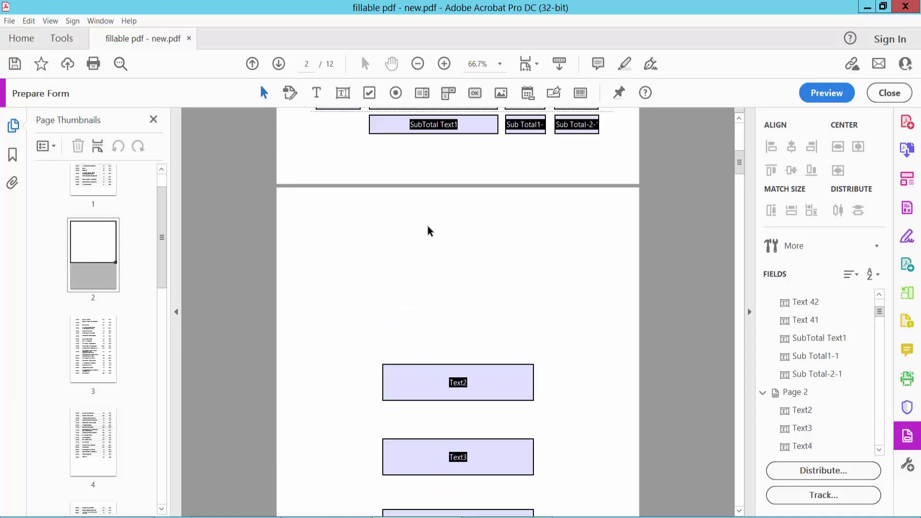
- Draw two new text fields, Text5 and Text6, above the column on page 2
left_click(344, 94)
left_click_drag(346, 219, 571, 287)
left_click(475, 253)
left_click_drag(320, 209, 594, 297)
- Give Text5 and Text6 the same width and height, then deselect them
right_click(507, 281)
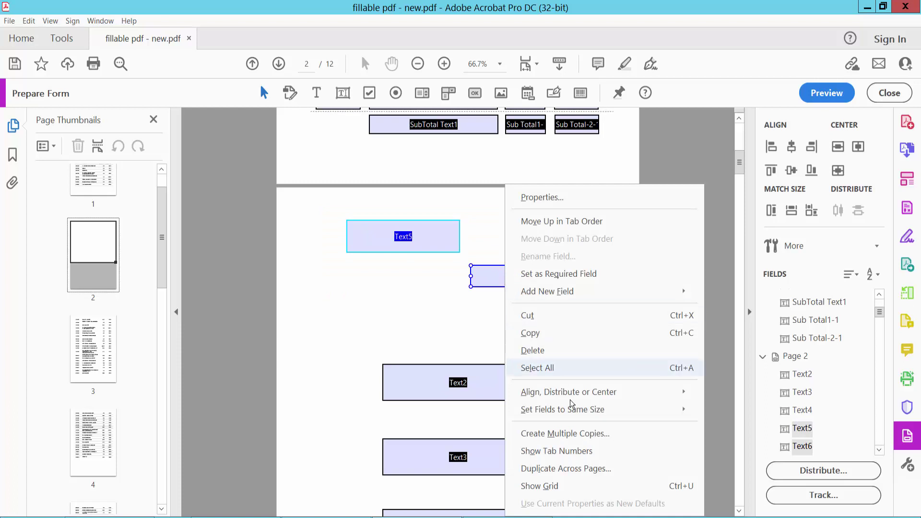
mouse_move(563, 410)
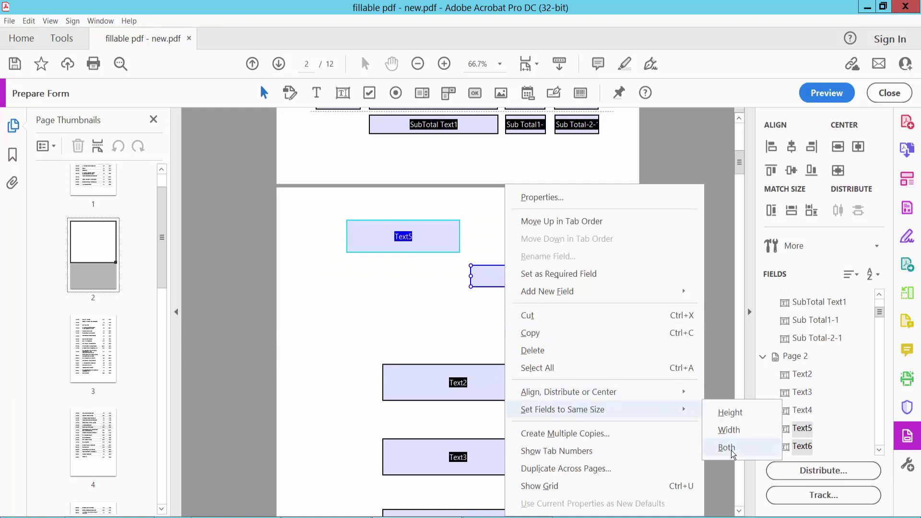
left_click(732, 451)
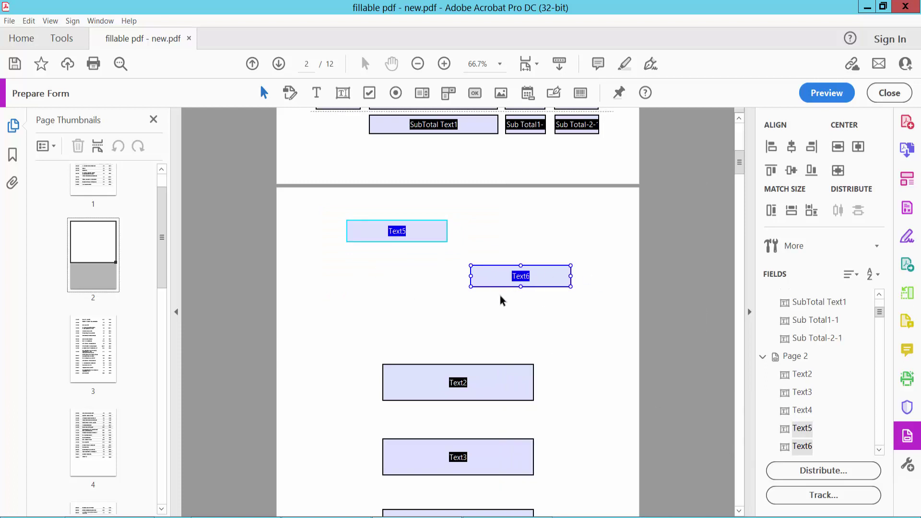
left_click(507, 317)
scroll(560, 321, "down", 1)
scroll(559, 321, "down", 2)
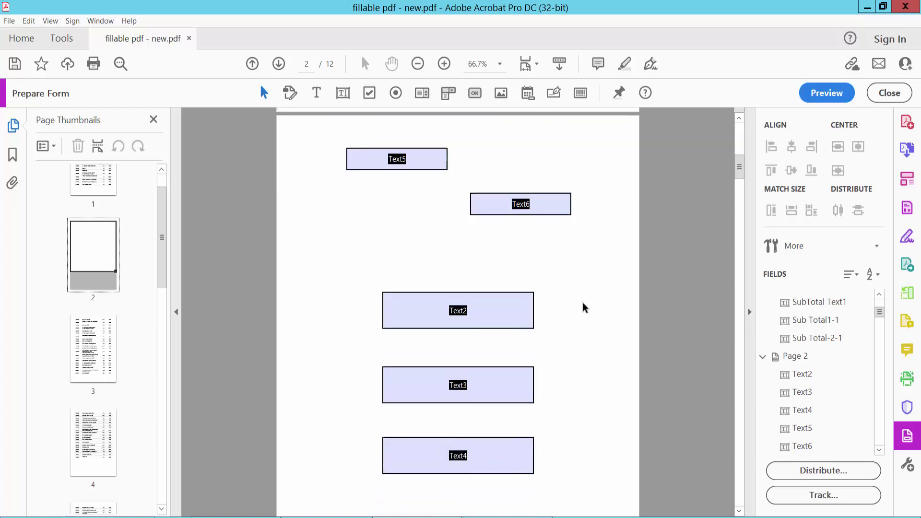